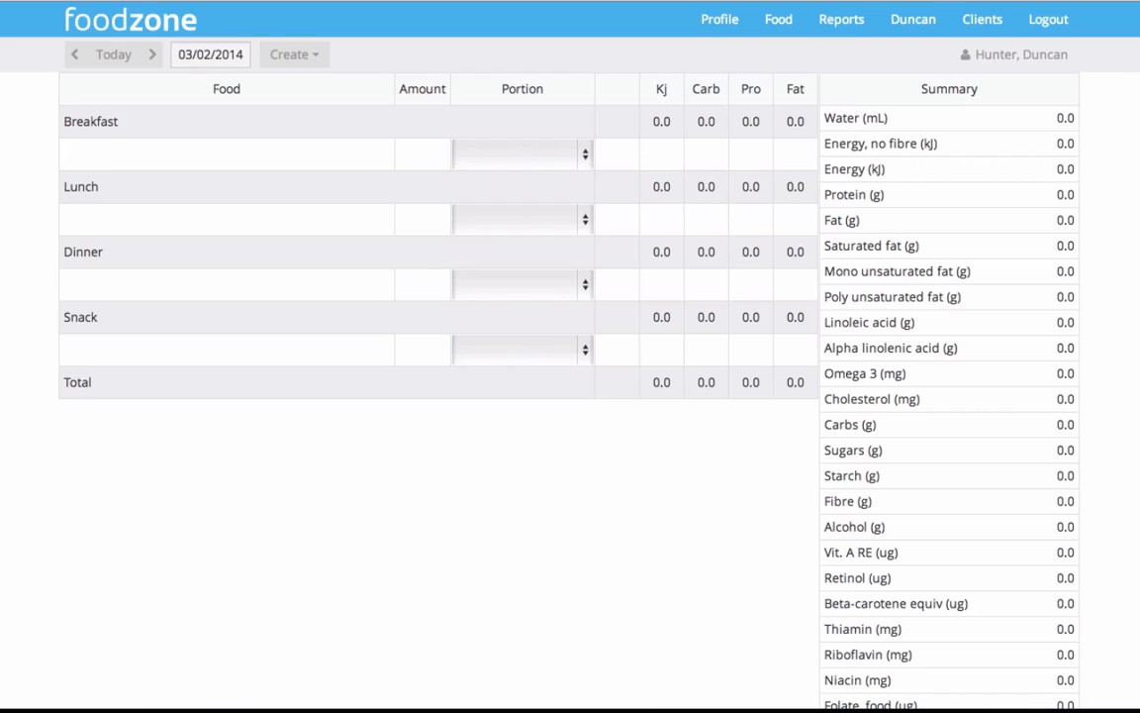
Step: Start a new custom food and name it "Custom food 1"
left_click(312, 63)
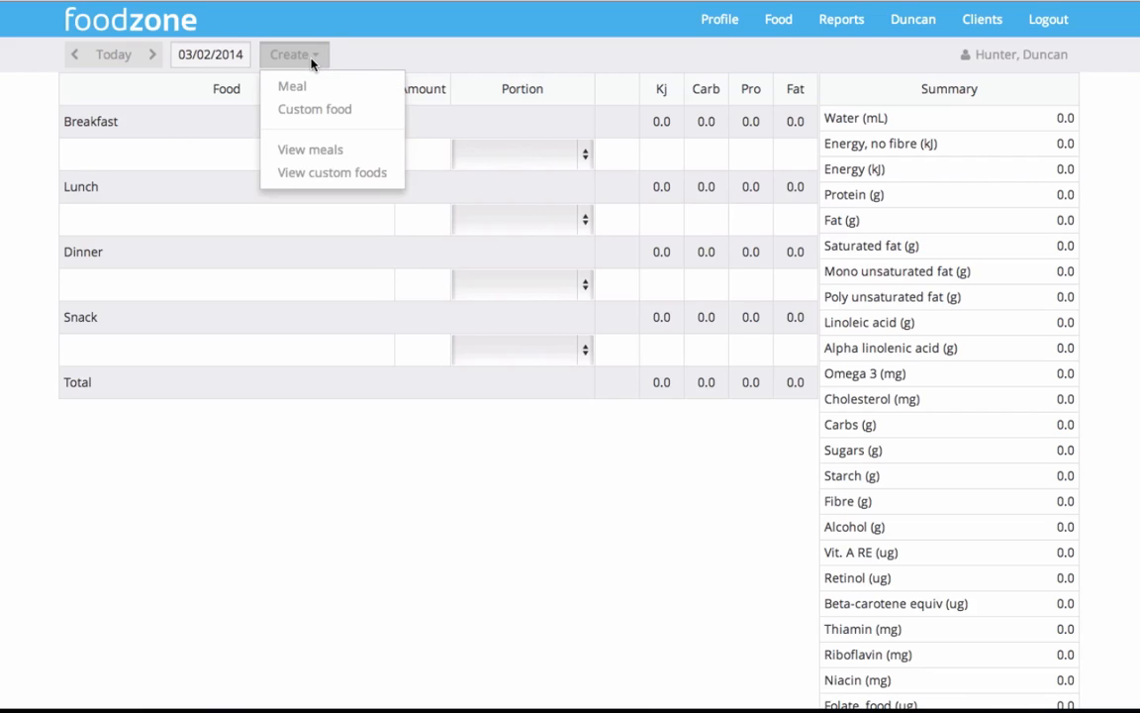
left_click(311, 111)
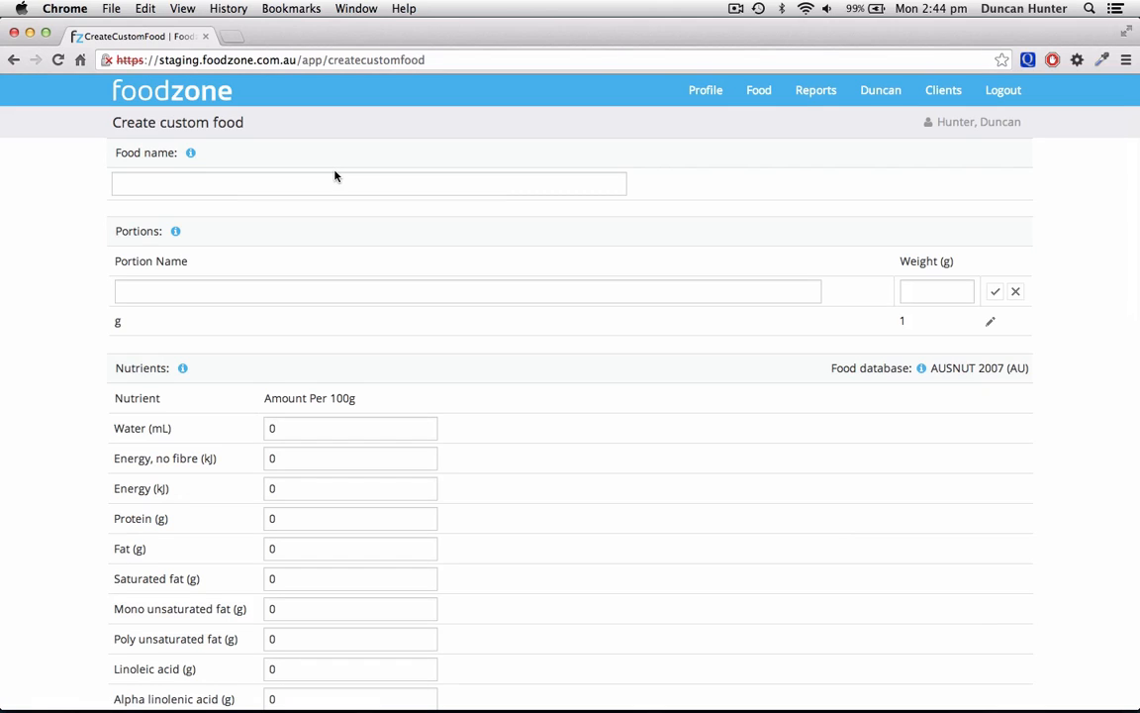
left_click(218, 187)
type("C")
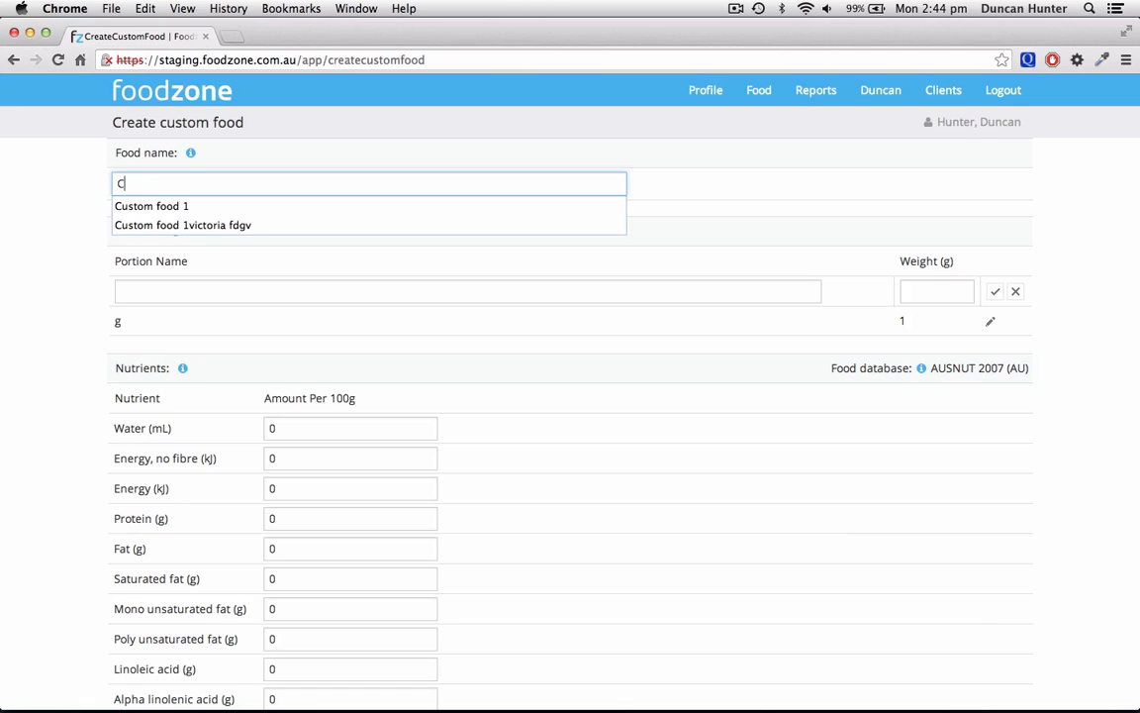
type("ustom food 1")
left_click(71, 218)
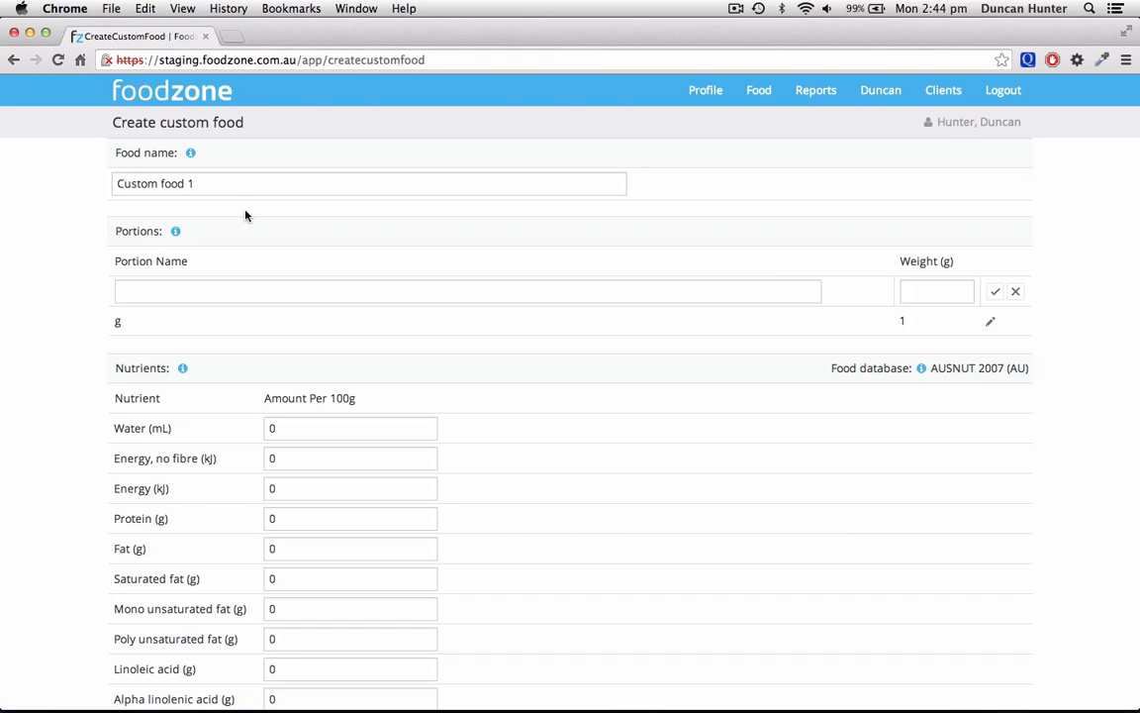
Step: Add a portion named "cup" weighing 100 g to the custom food
left_click(253, 301)
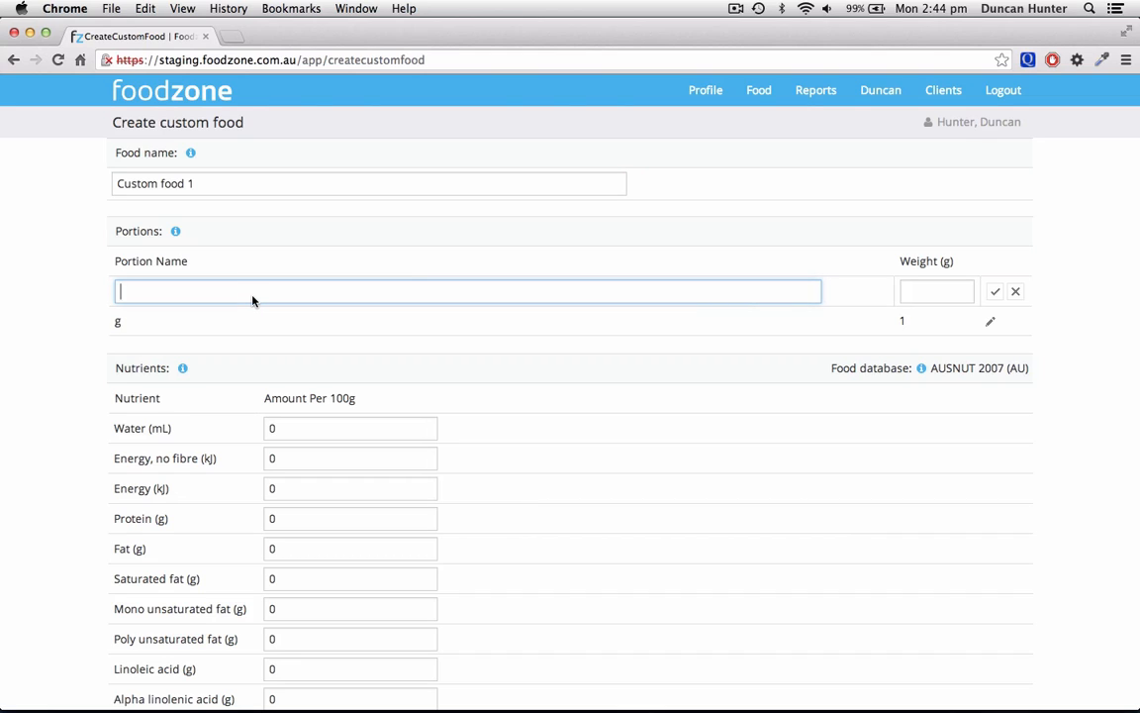
type("cup")
left_click(403, 265)
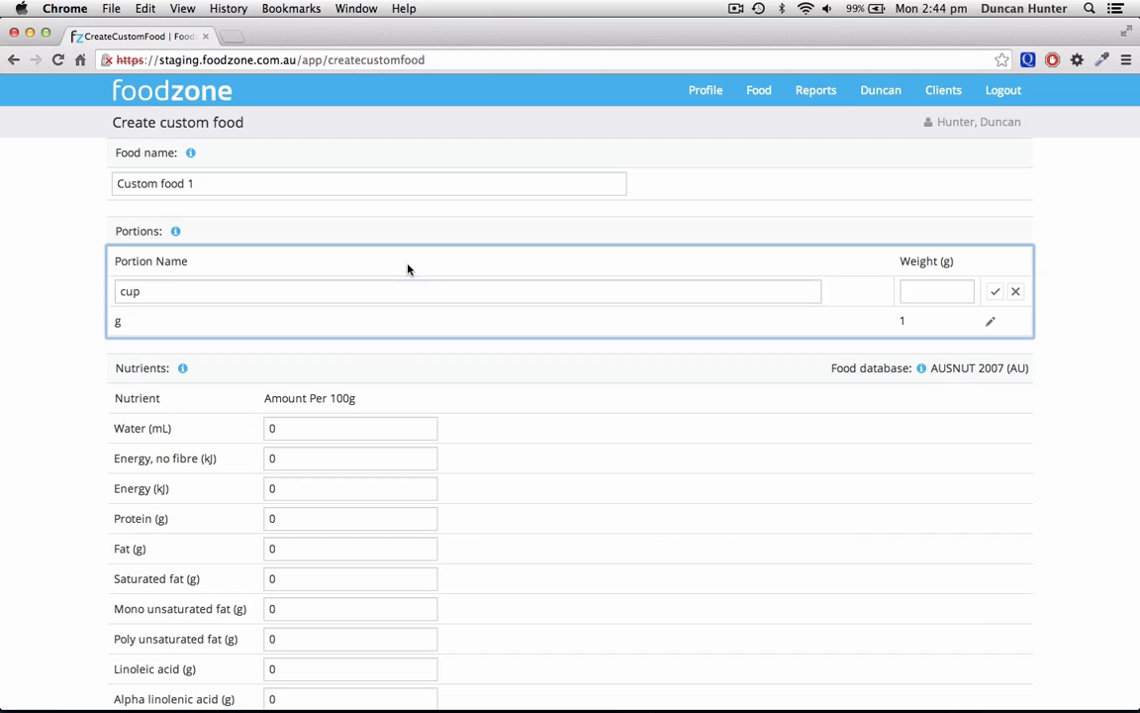
left_click(920, 296)
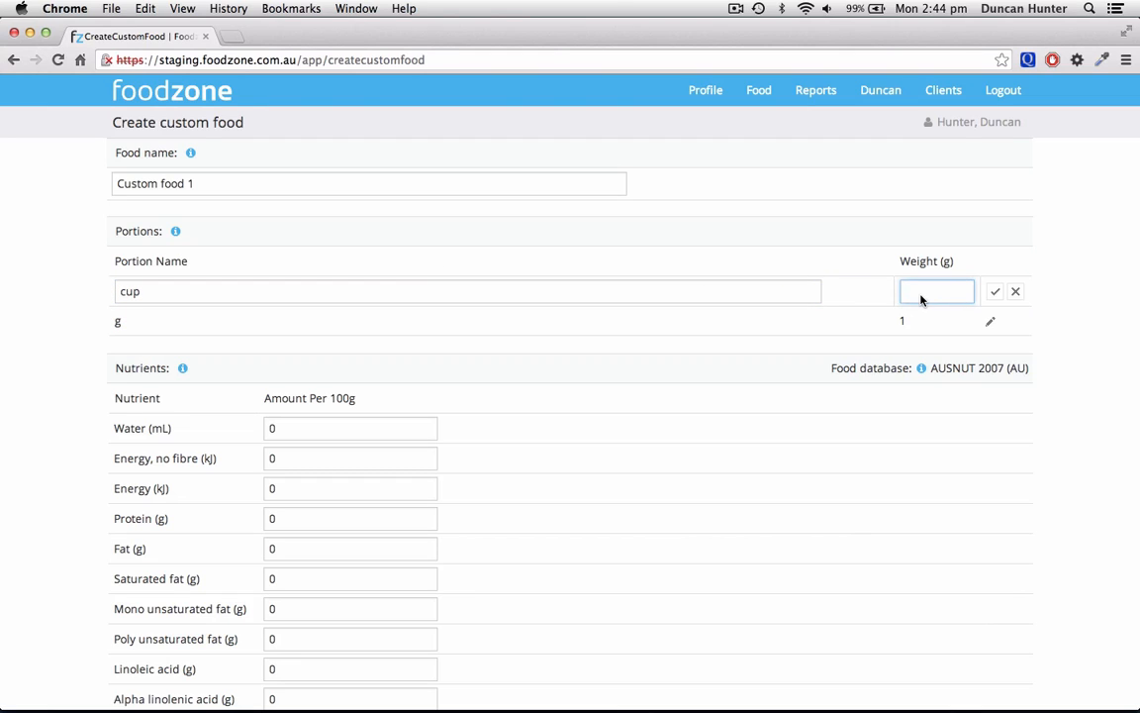
type("100g")
key("BackSpace")
left_click(858, 264)
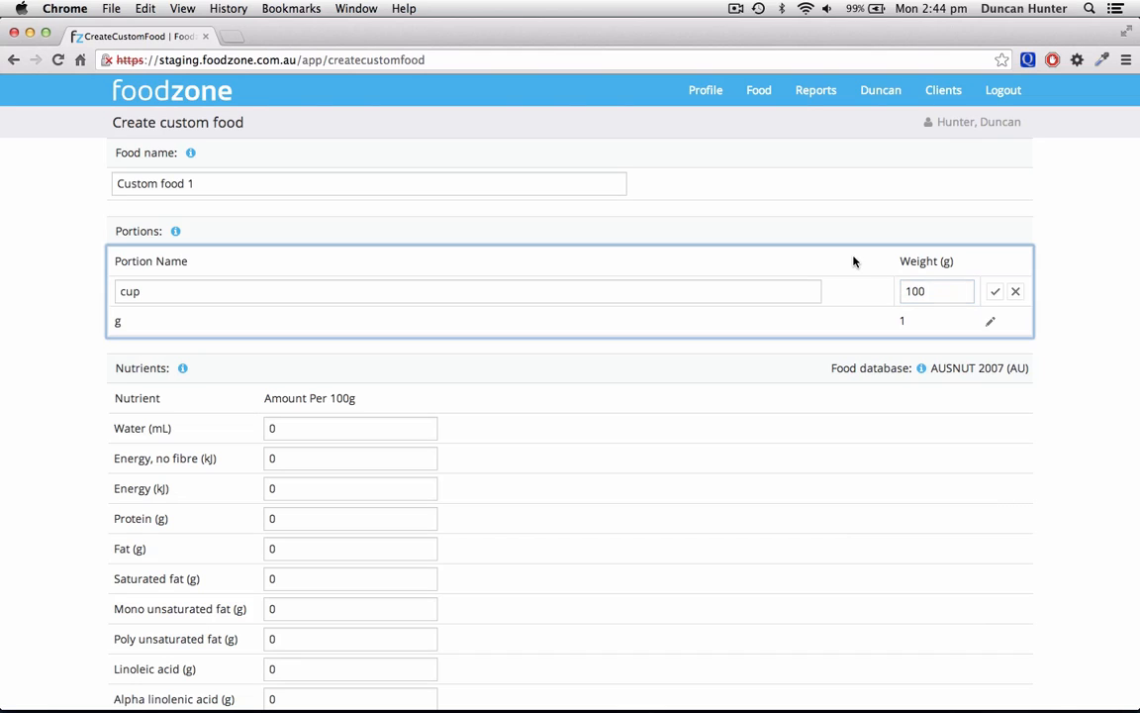
left_click(995, 292)
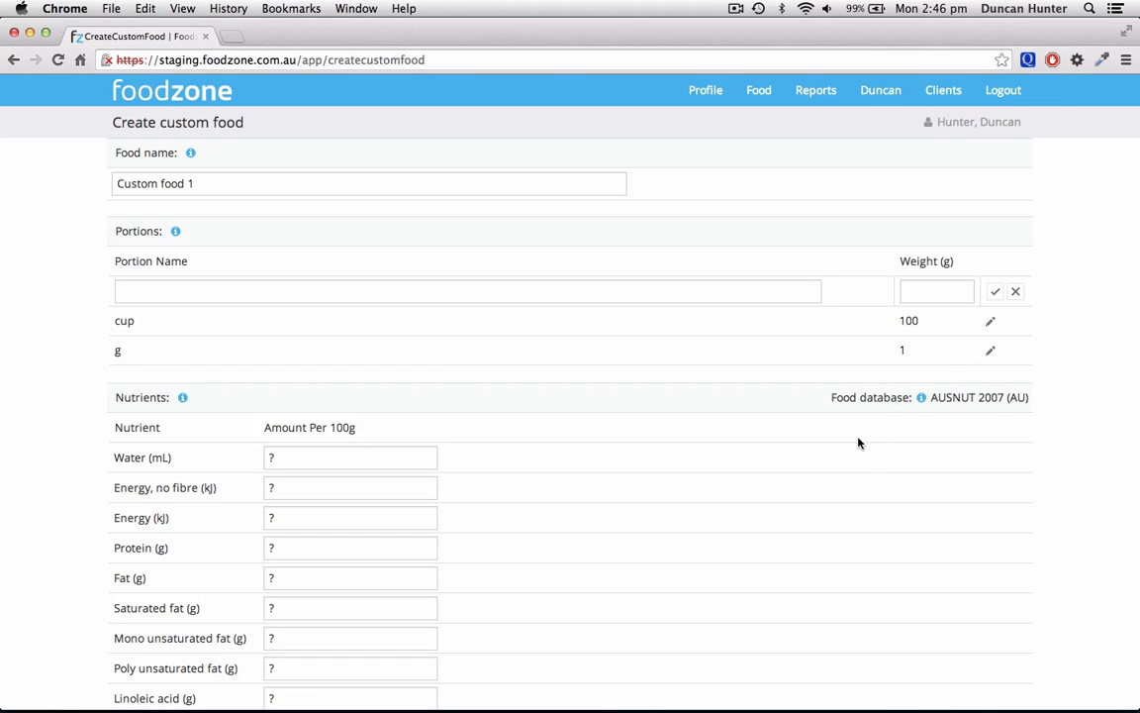
Step: Set the nutrients per 100 g to 50 mL water and 100 kJ energy (not the no-fibre value), and save the custom food
scroll(439, 537, "down", 5)
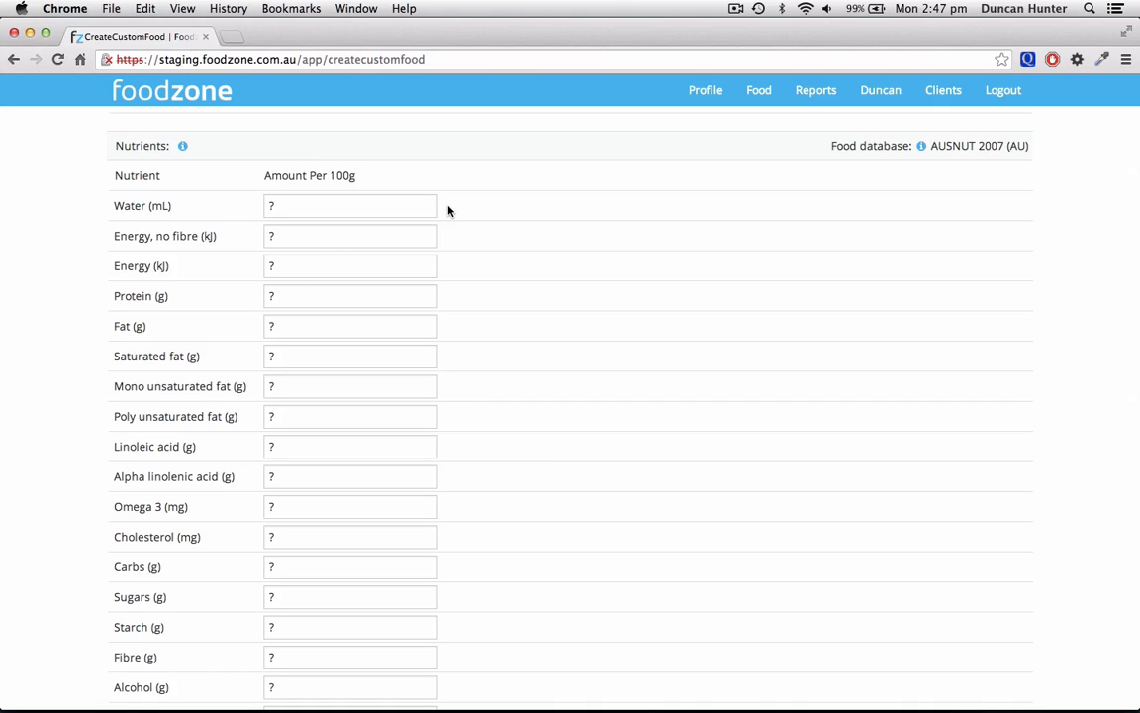
left_click(284, 212)
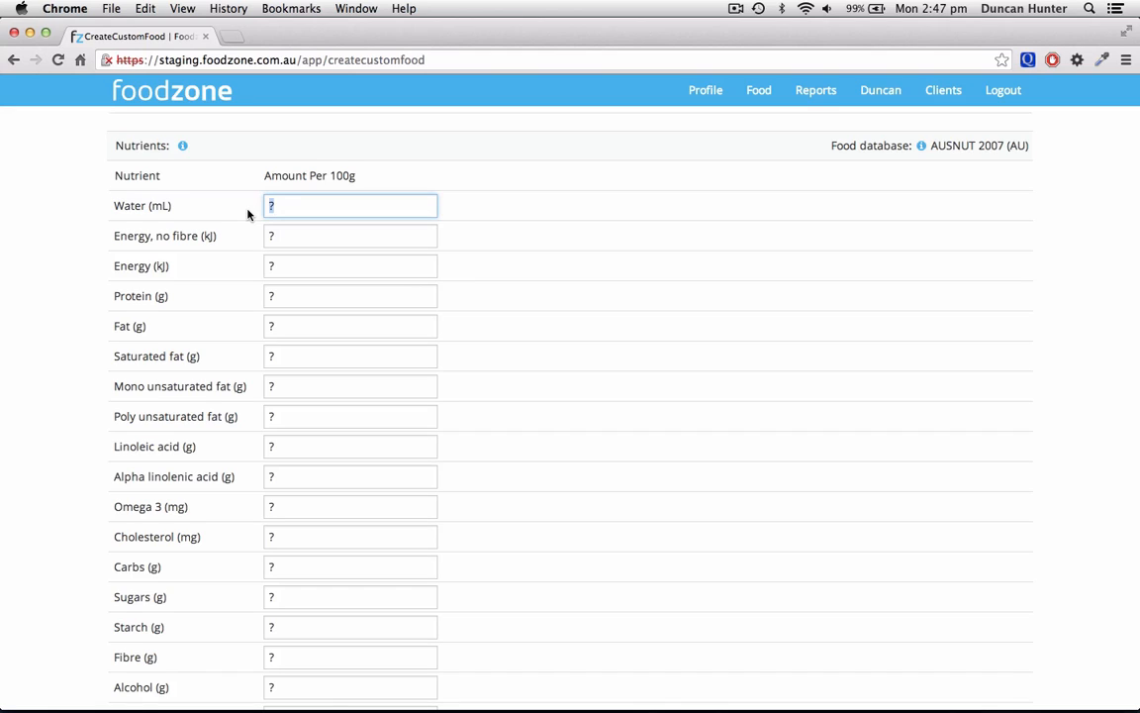
type("50")
left_click(275, 265)
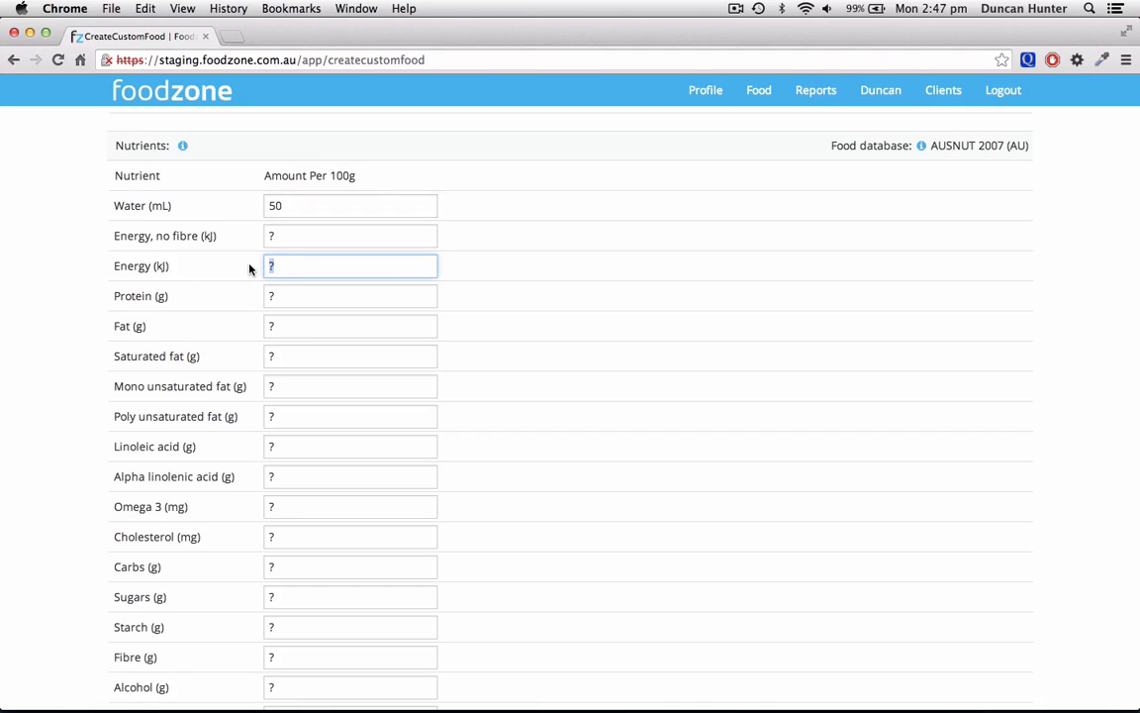
left_click(287, 242)
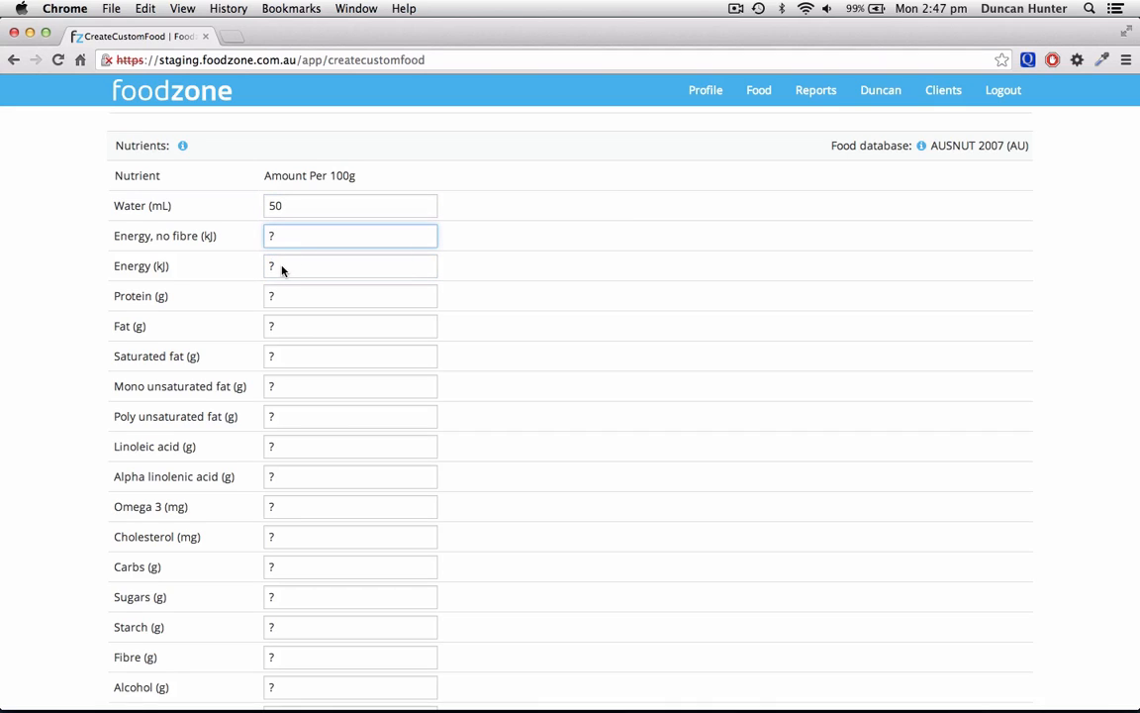
left_click(277, 269)
left_click_drag(276, 272, 265, 274)
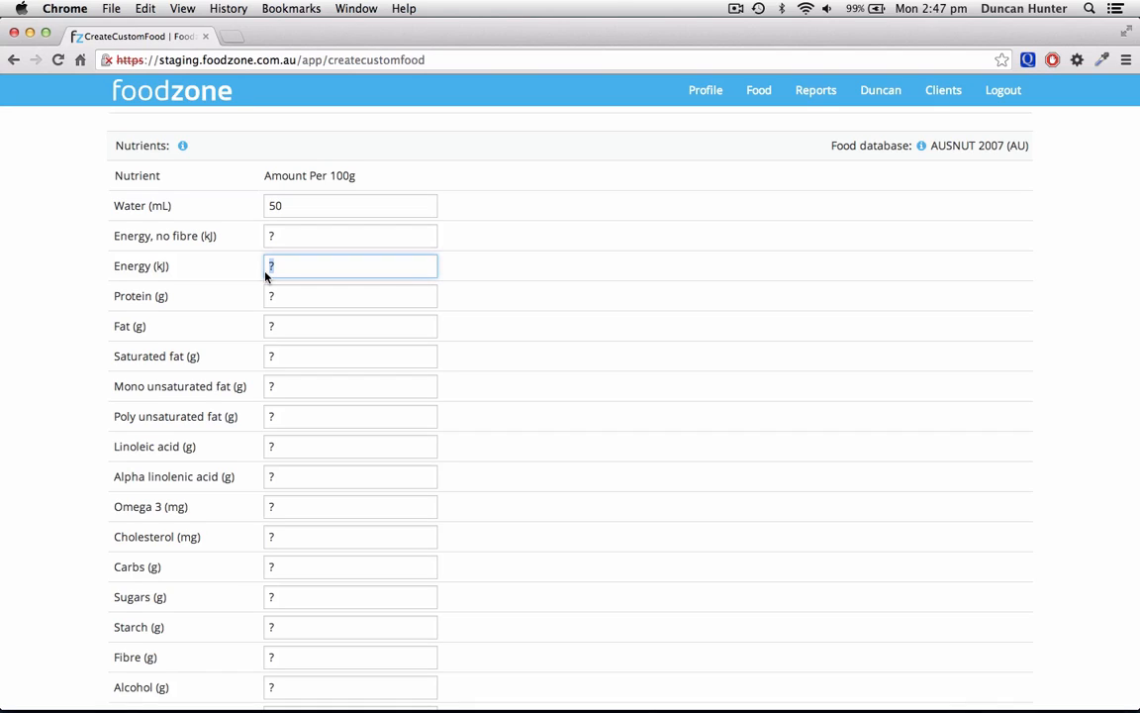
type("100")
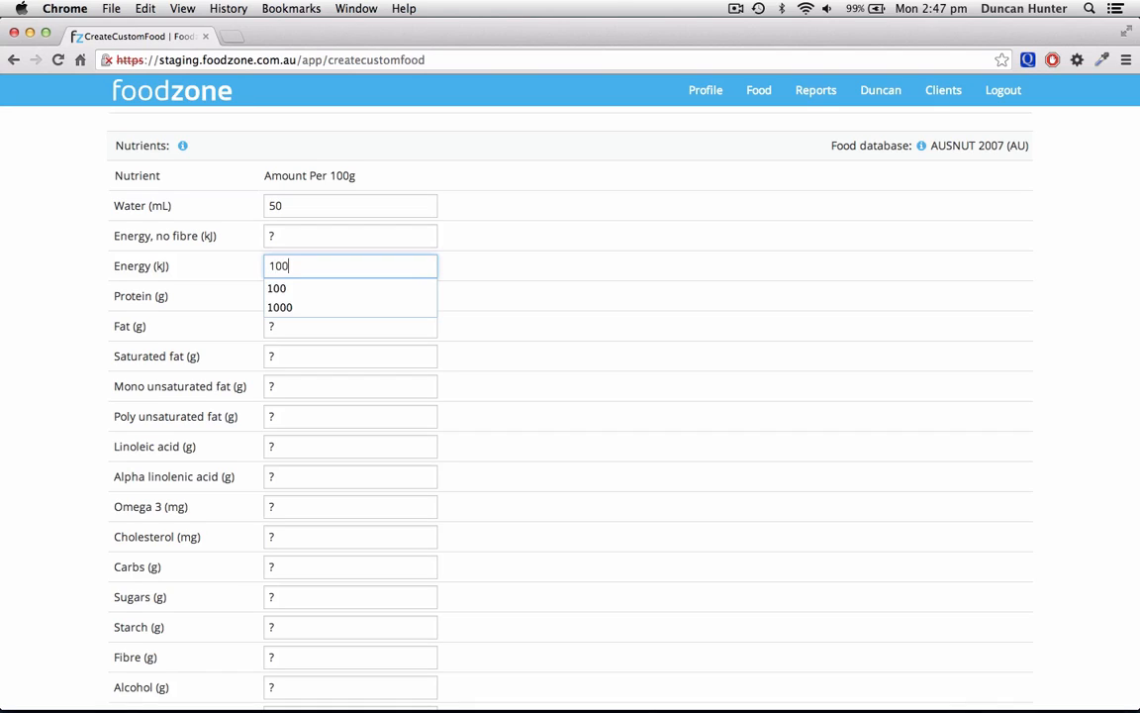
left_click(509, 295)
scroll(509, 295, "down", 15)
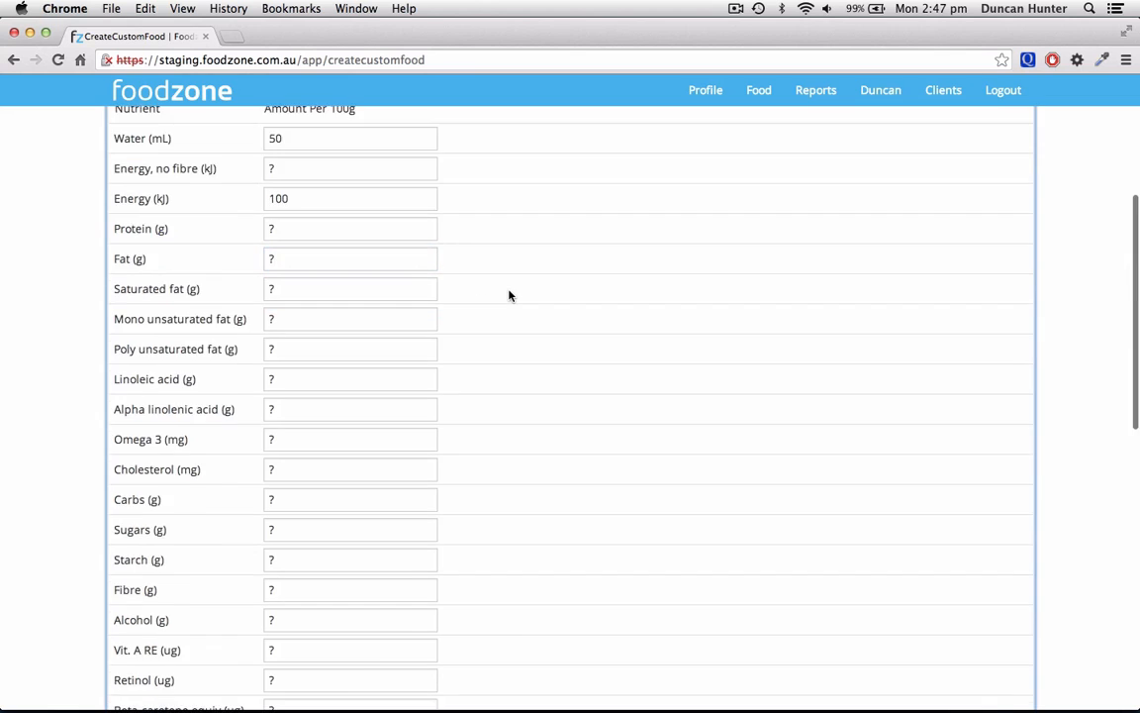
left_click(164, 510)
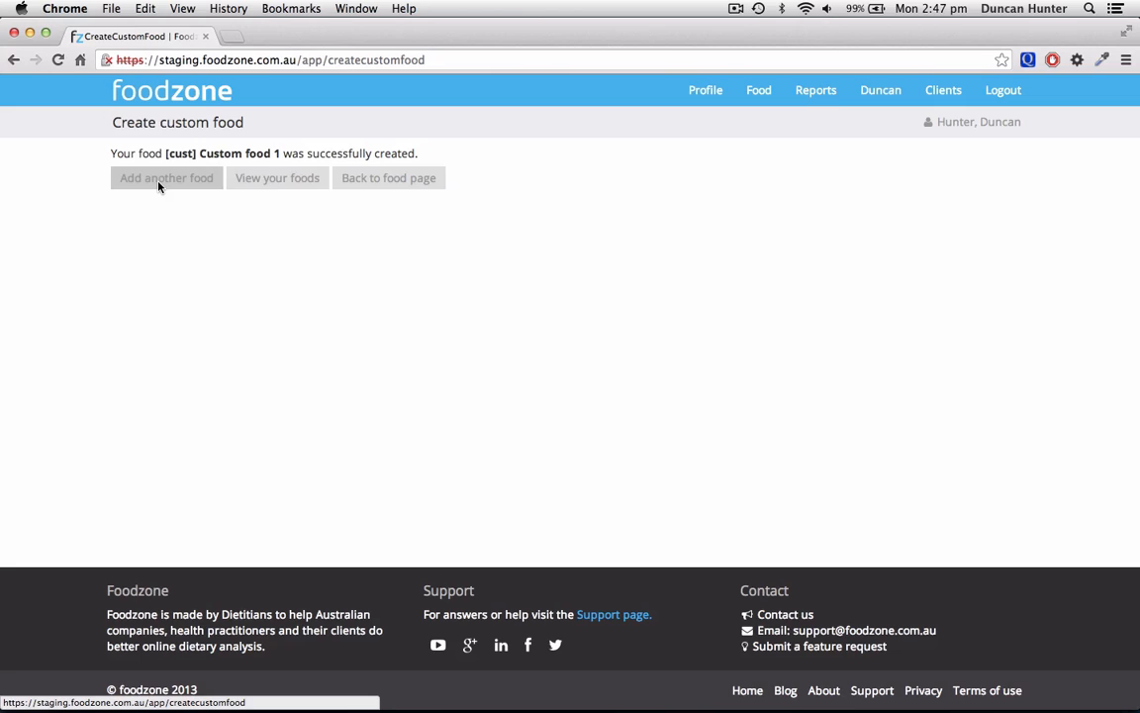
Step: Return to the food page and log 1 cup of [cust] Custom food 1 under Breakfast
left_click(388, 180)
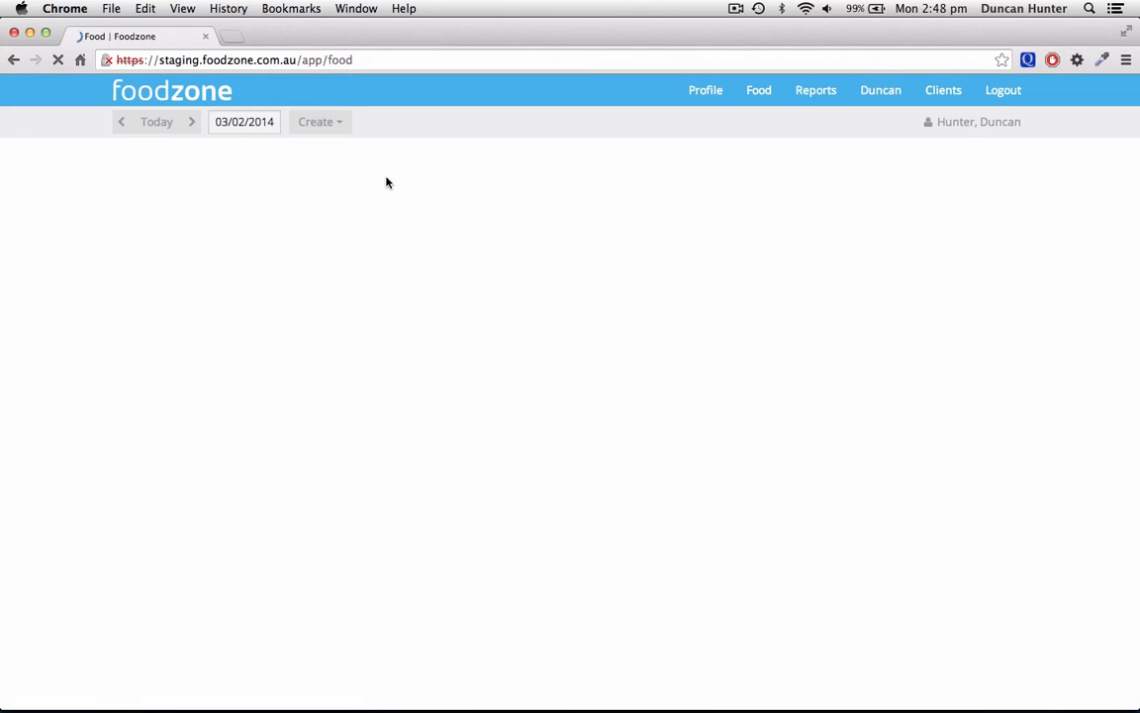
left_click(156, 211)
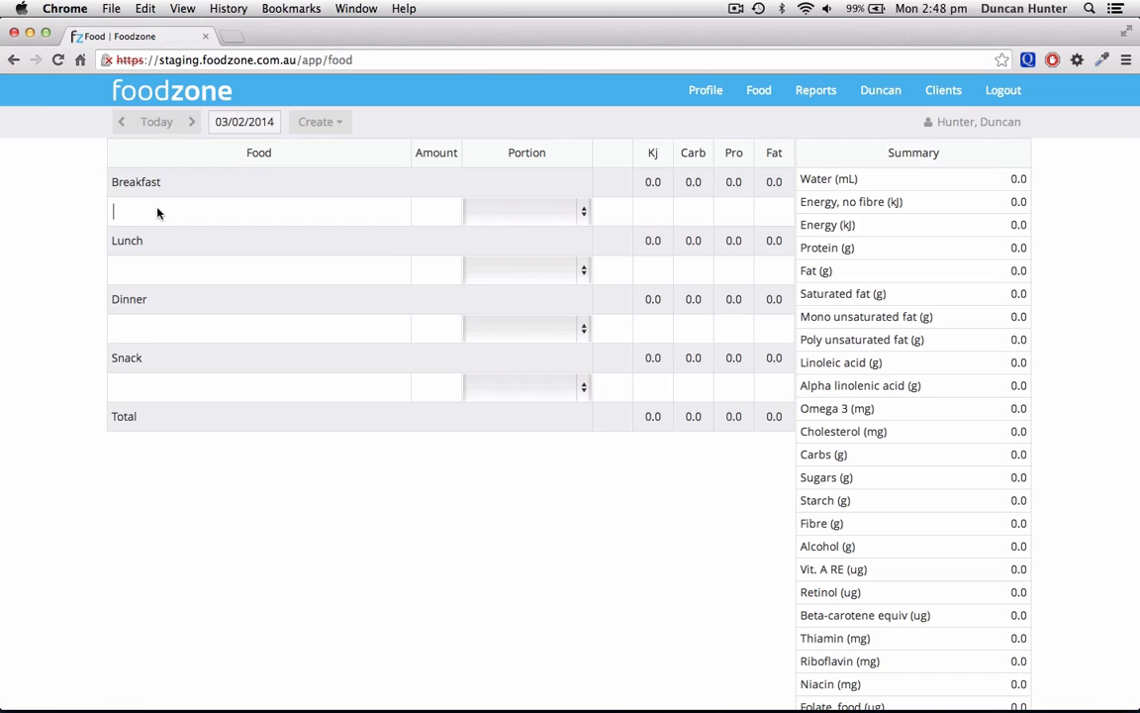
type("cust")
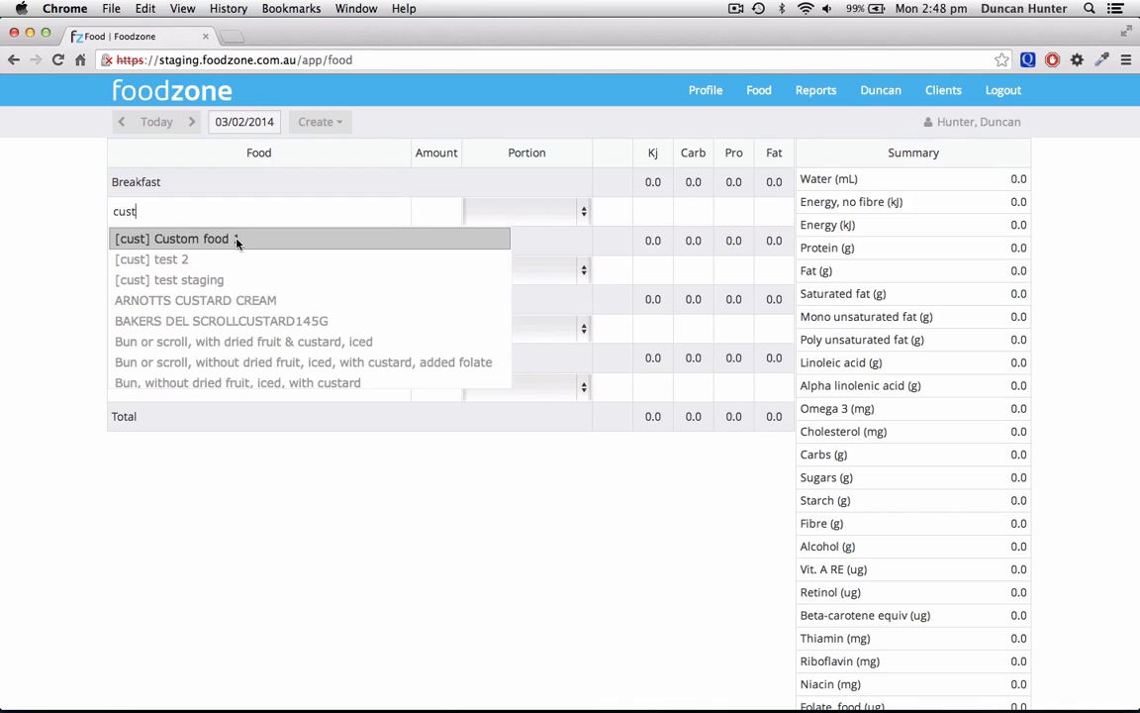
left_click(163, 239)
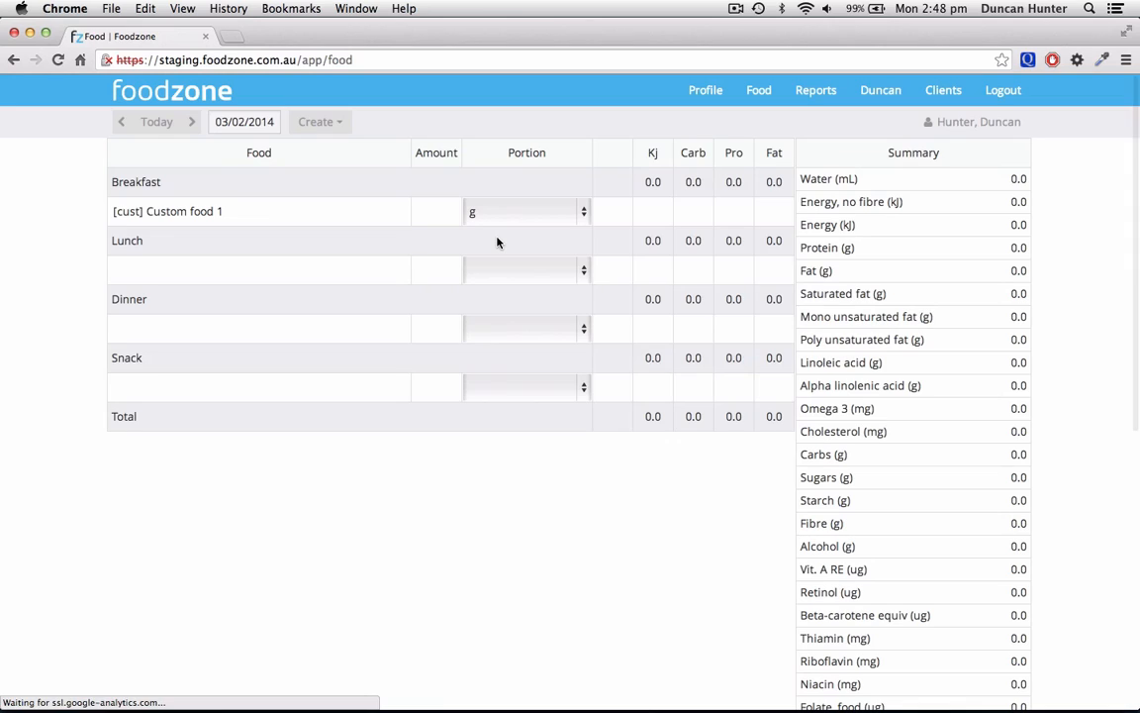
left_click(575, 212)
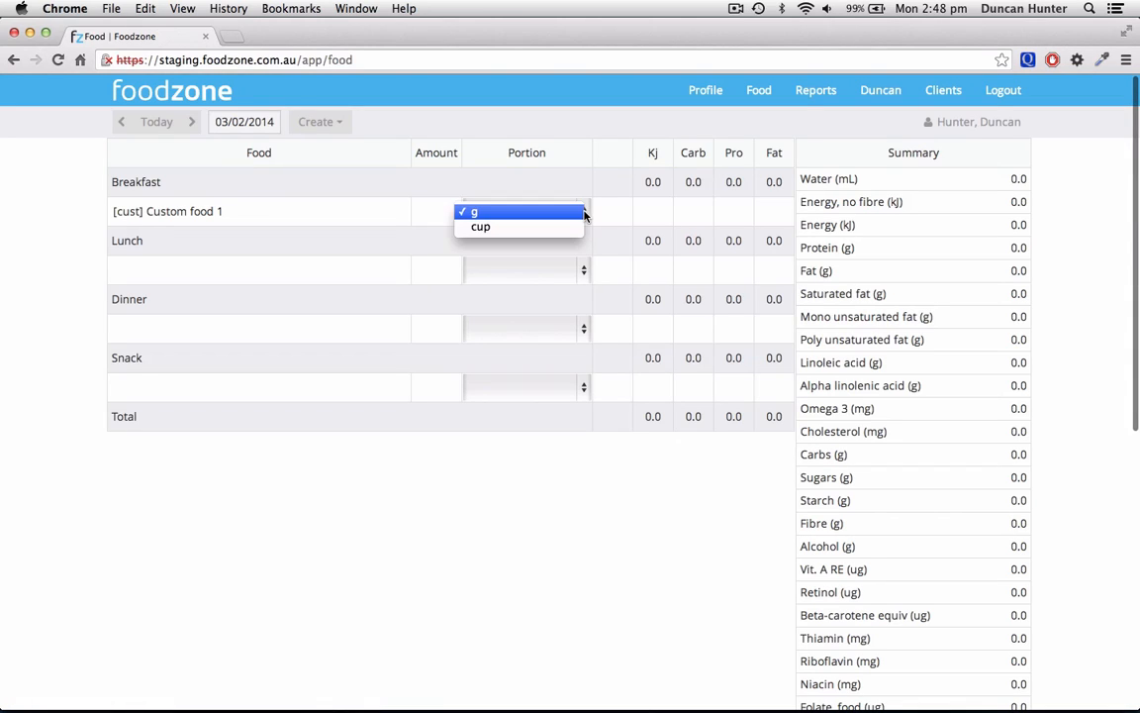
left_click(532, 231)
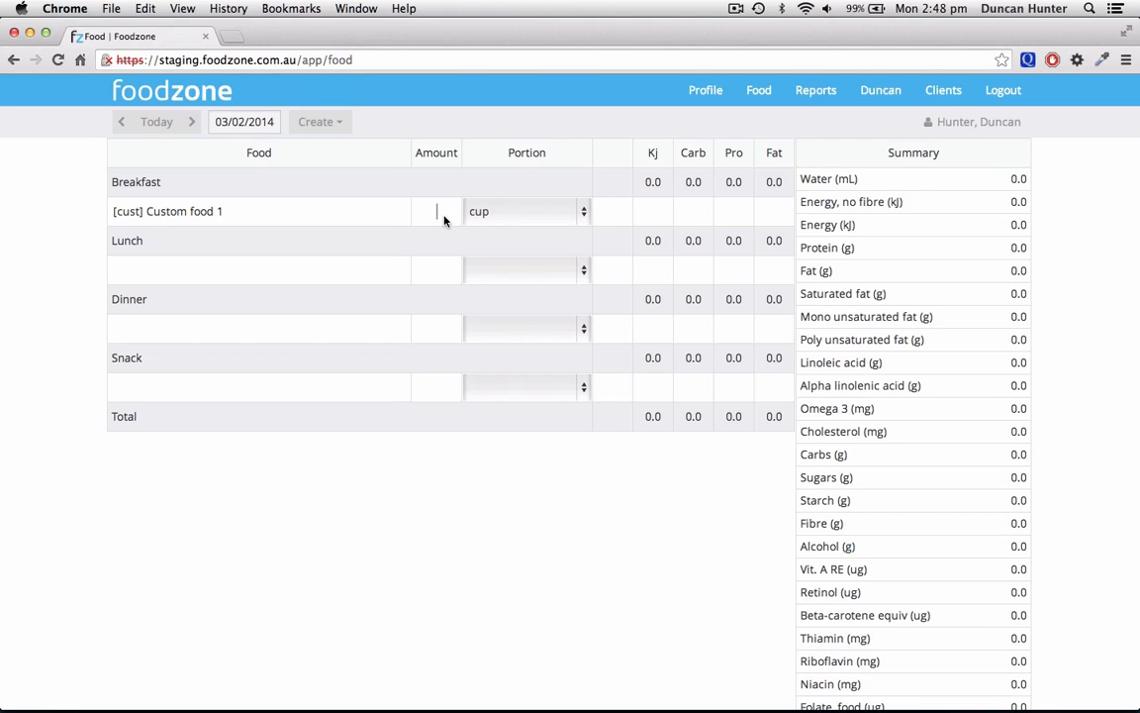
type("1")
key("Return")
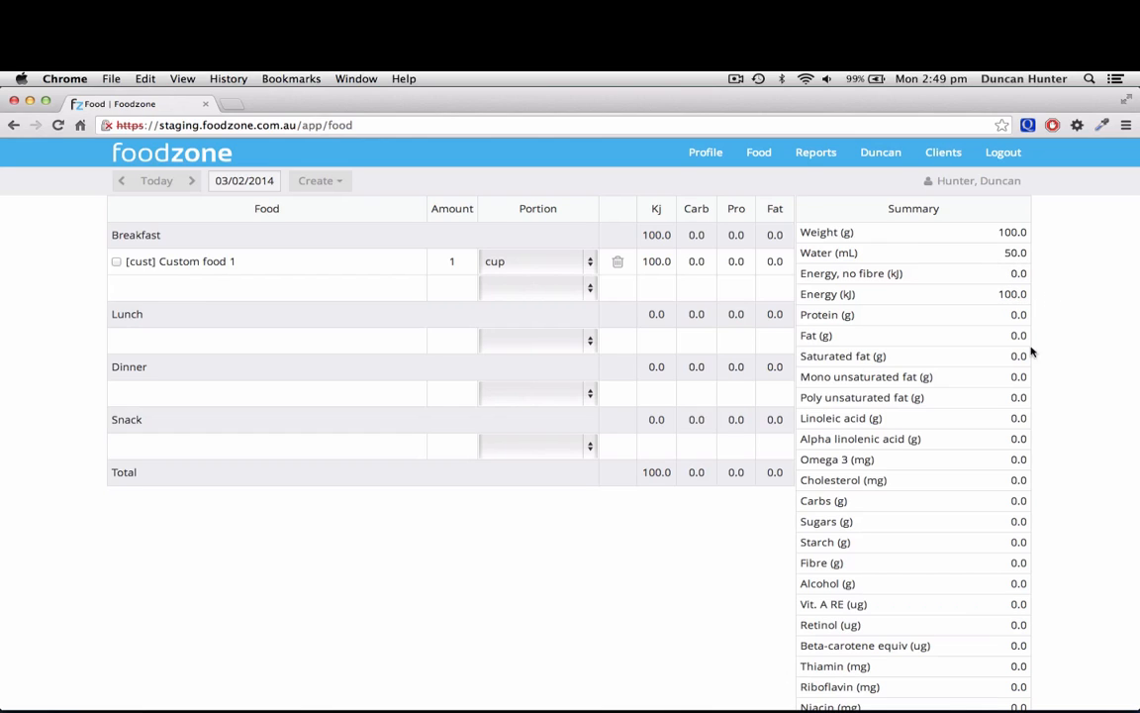
Step: Review the day's nutrient summary and open the list of custom foods for this client
scroll(983, 512, "down", 5)
scroll(983, 510, "up", 6)
left_click(327, 181)
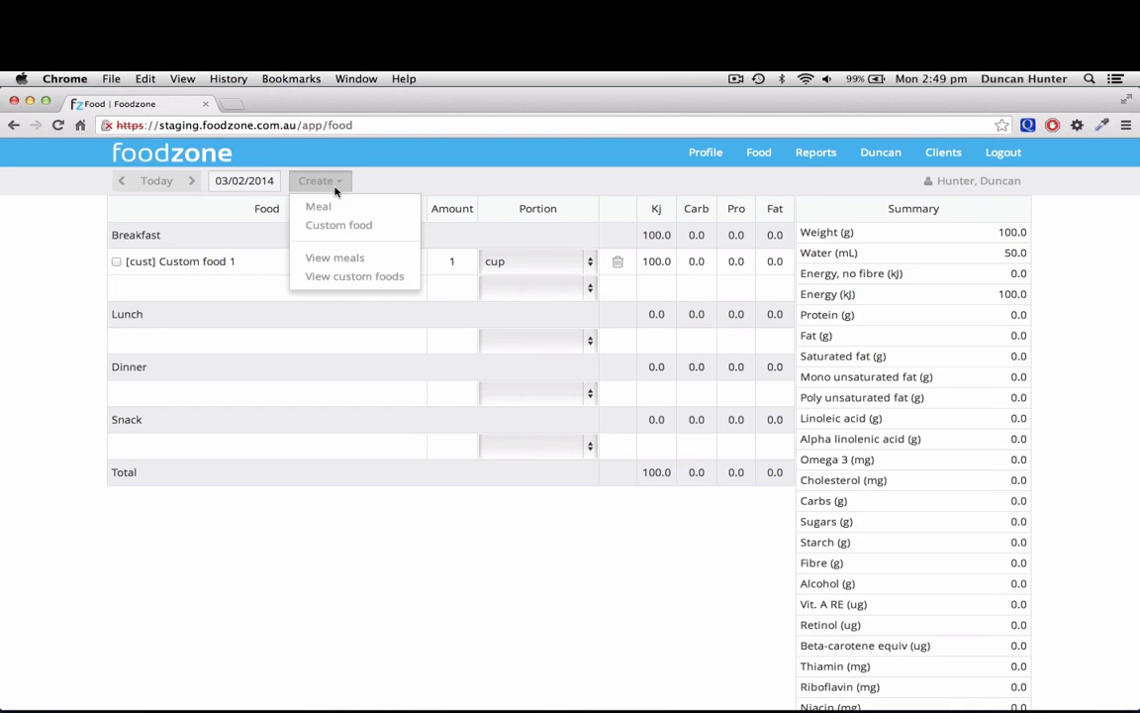
left_click(341, 276)
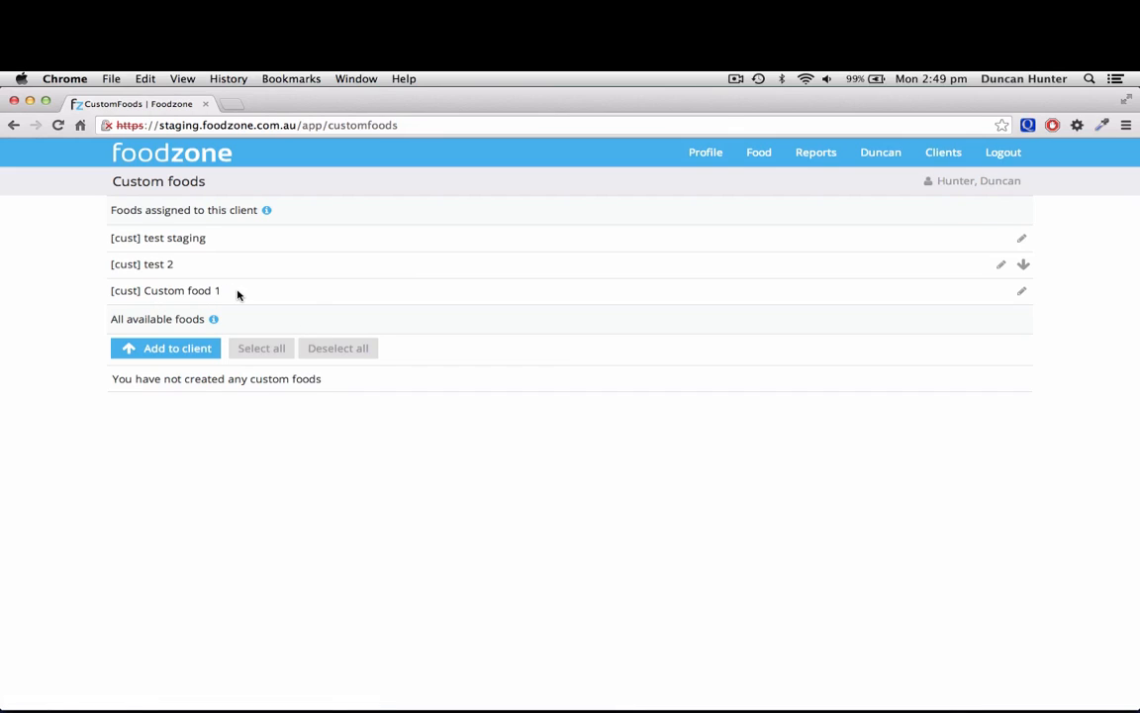
Step: Switch to the client dated 19/07/2013, search the Breakfast foods for "cust", and clear the search text
left_click(949, 154)
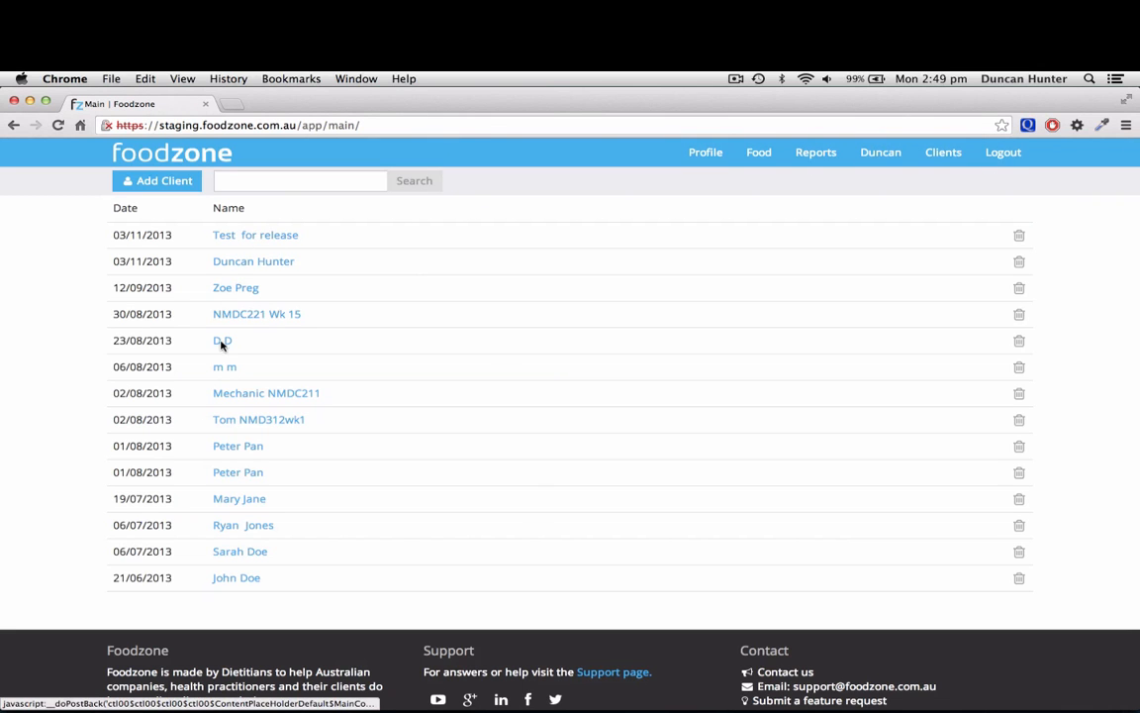
left_click(239, 502)
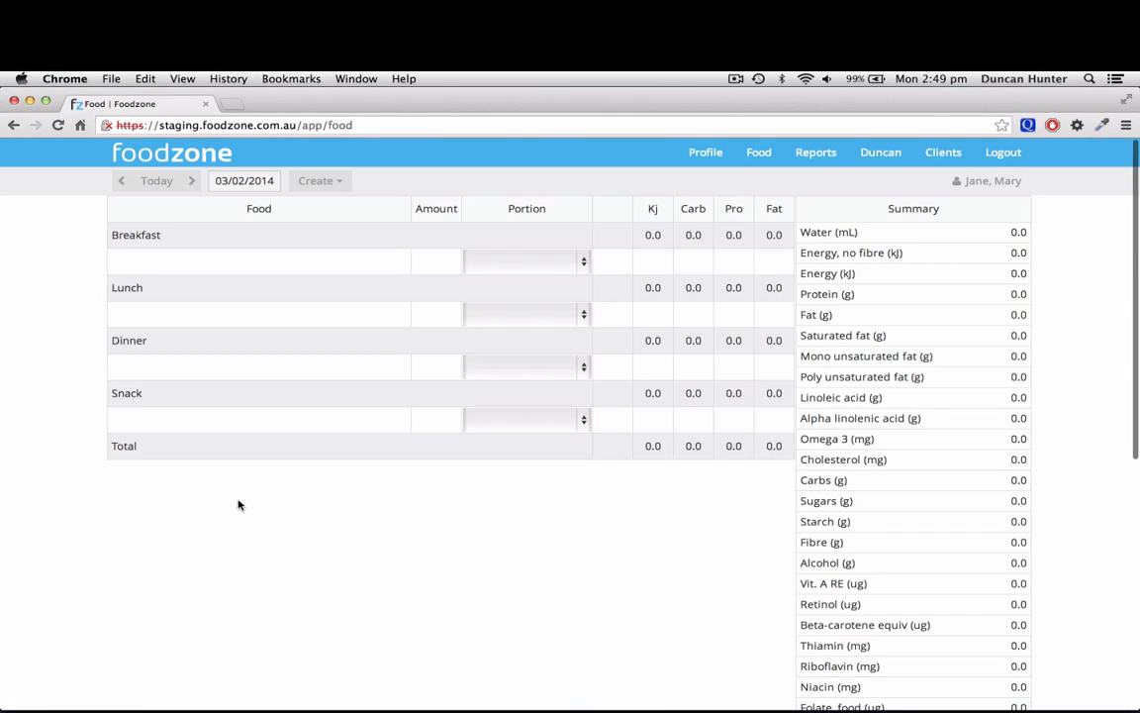
left_click(292, 261)
type("cust")
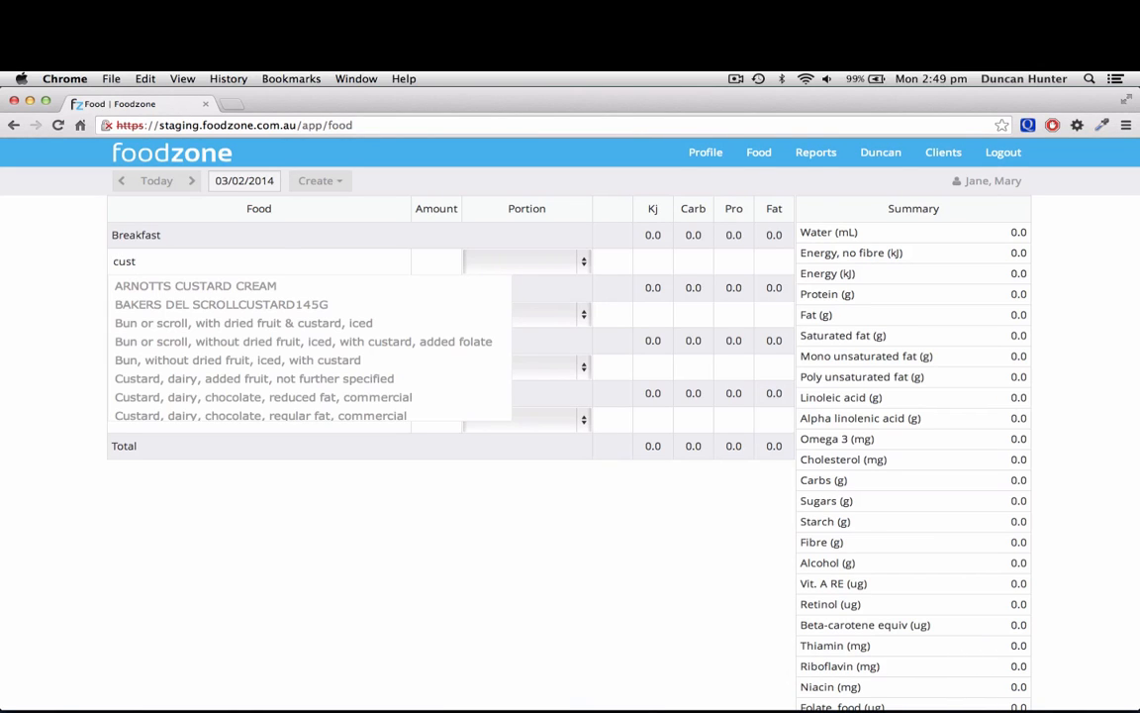
key("BackSpace")
key("BackSpace")
key("BackSpace")
key("BackSpace")
Step: Assign [cust] Custom food 1 from the available custom foods to this client
left_click(331, 181)
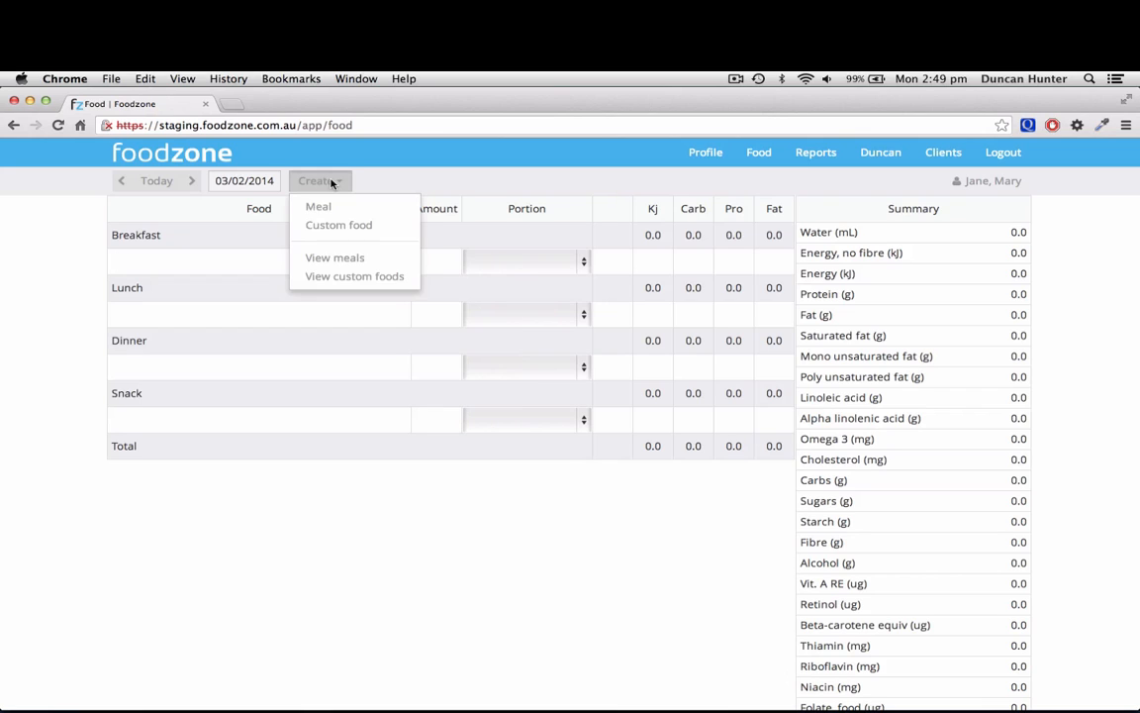
left_click(340, 277)
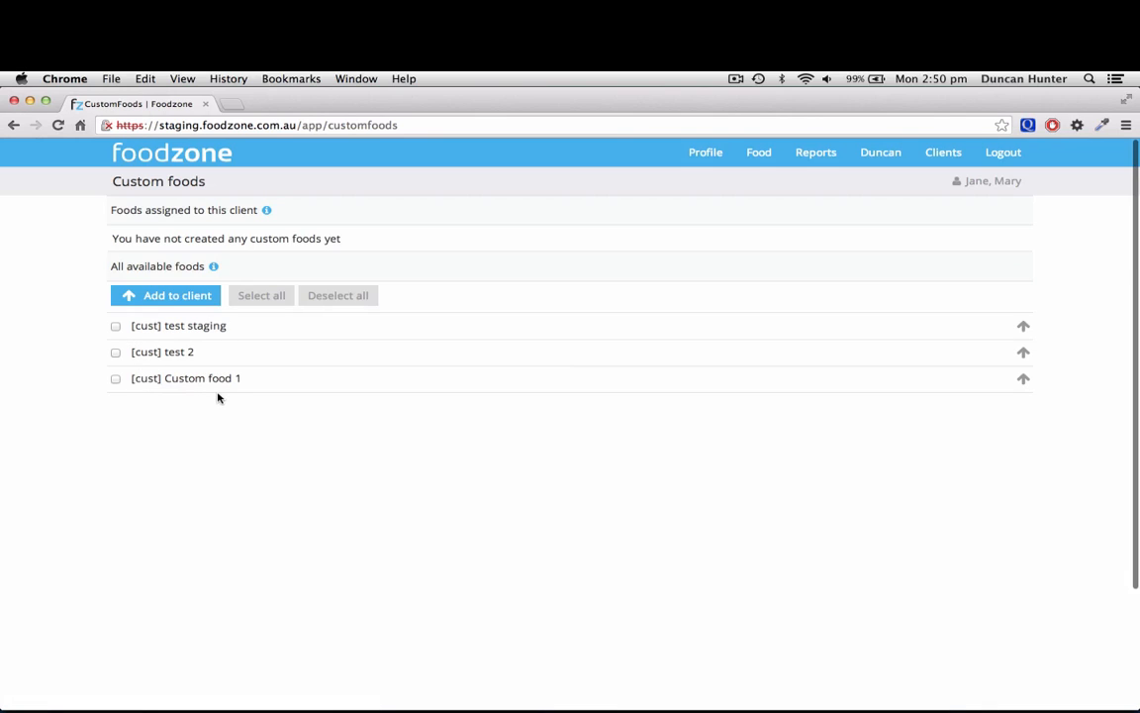
left_click(115, 379)
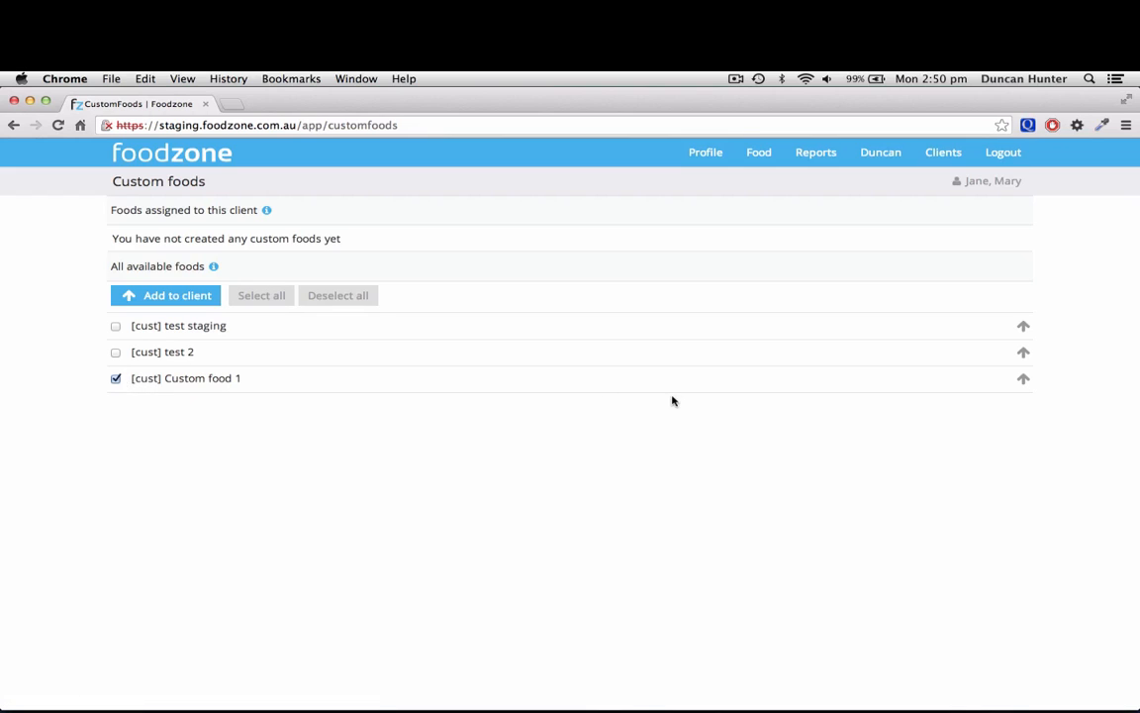
left_click(1023, 381)
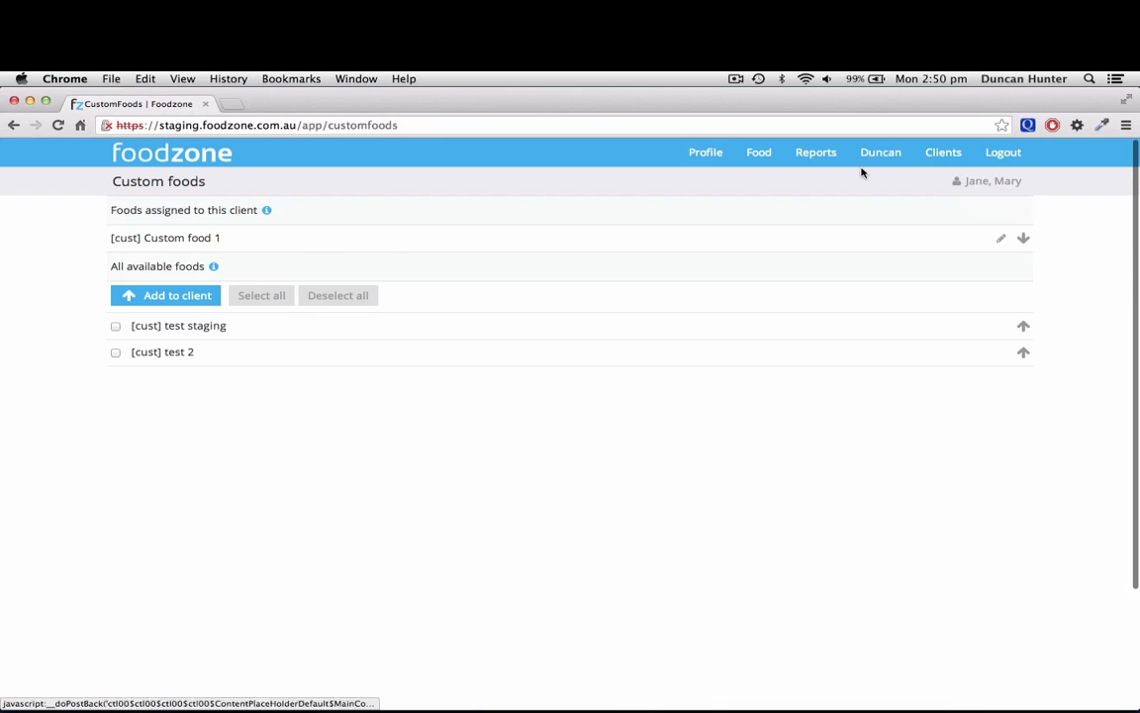
Step: Return to the client's food page, search Breakfast for "cust" and choose [cust] Custom food 1
left_click(756, 154)
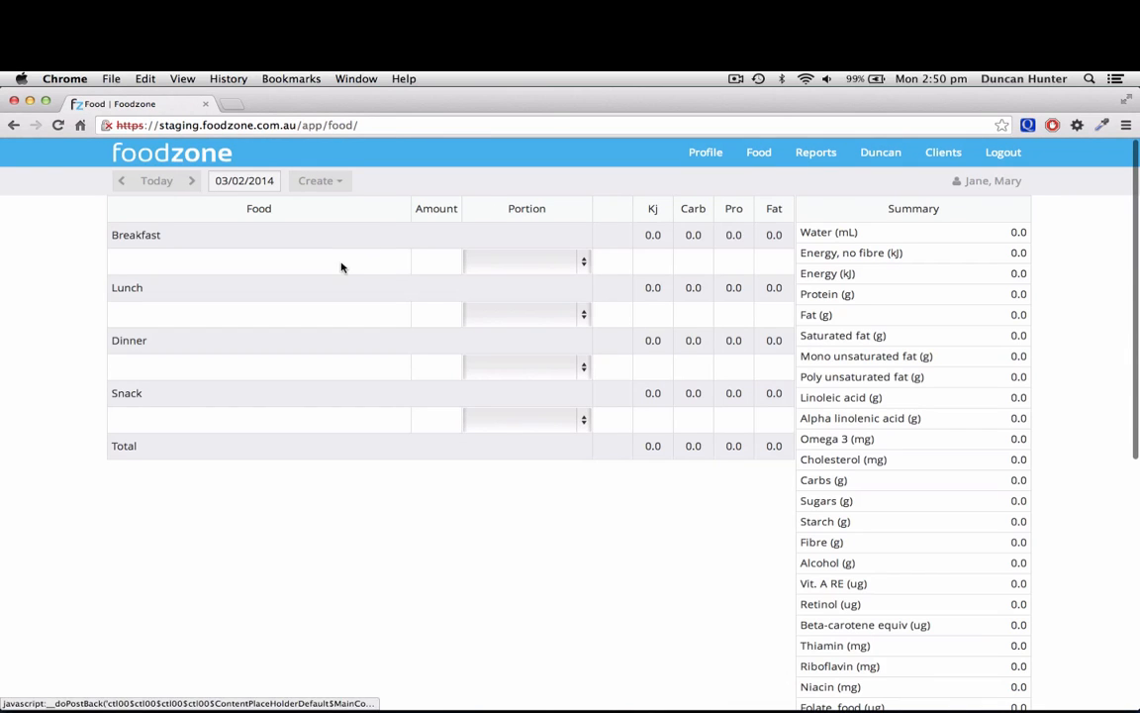
left_click(339, 265)
type("cust")
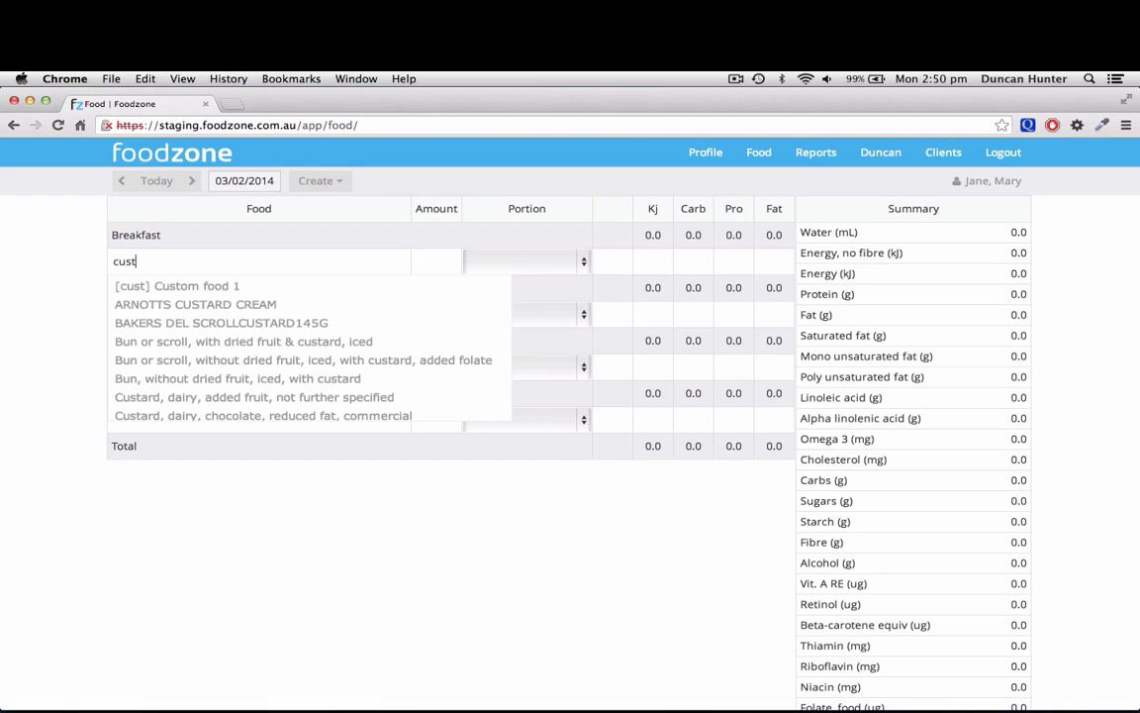
left_click(267, 286)
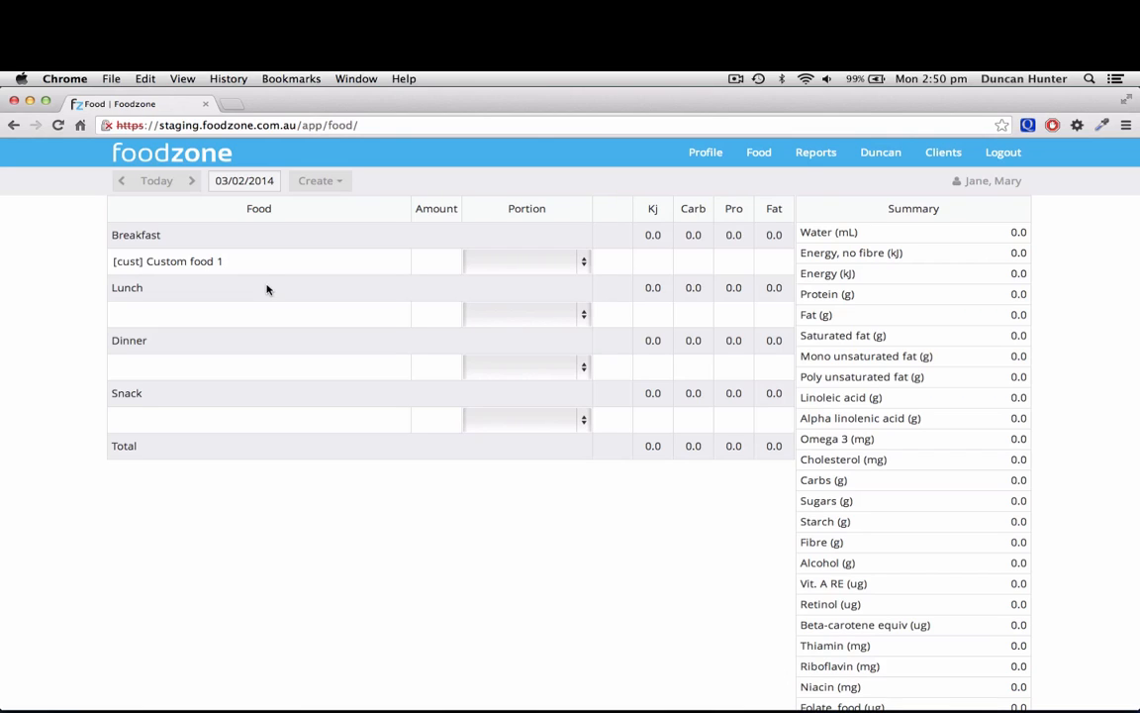
left_click(313, 184)
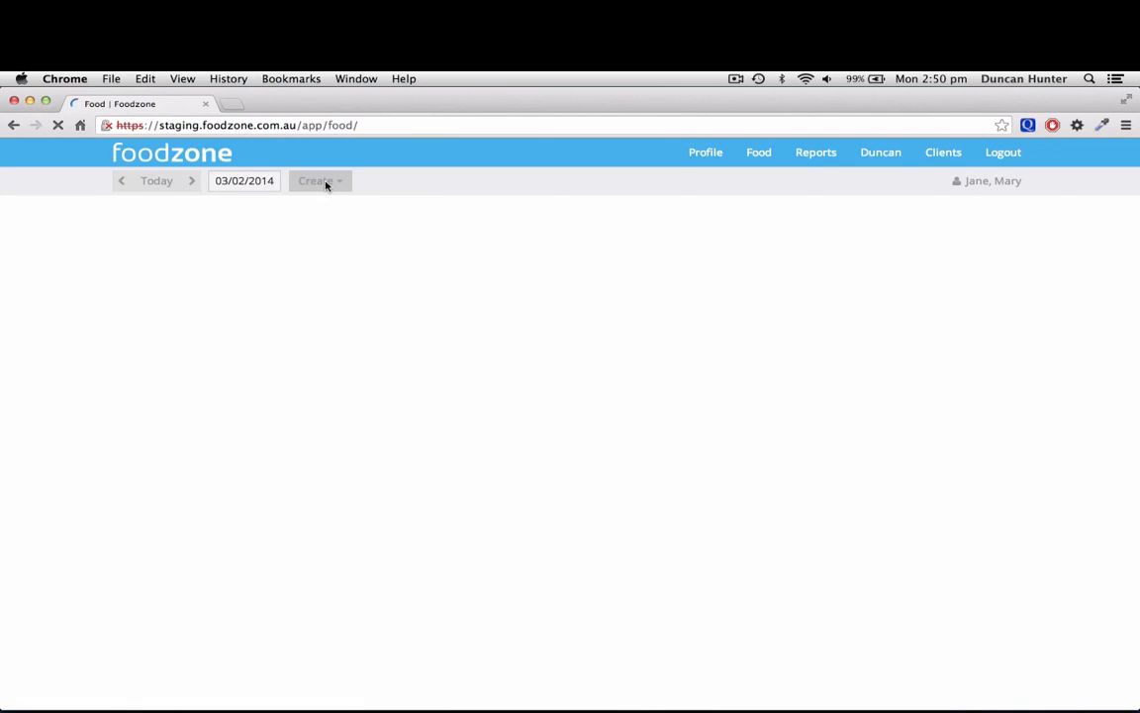
left_click(326, 183)
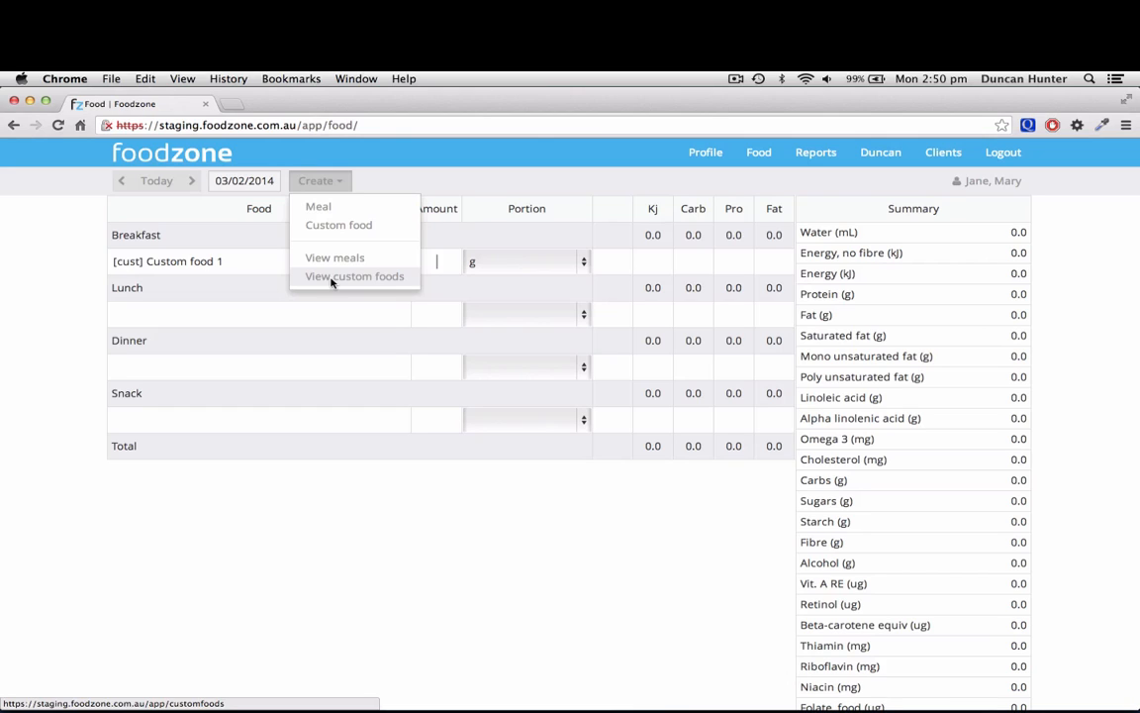
left_click(421, 186)
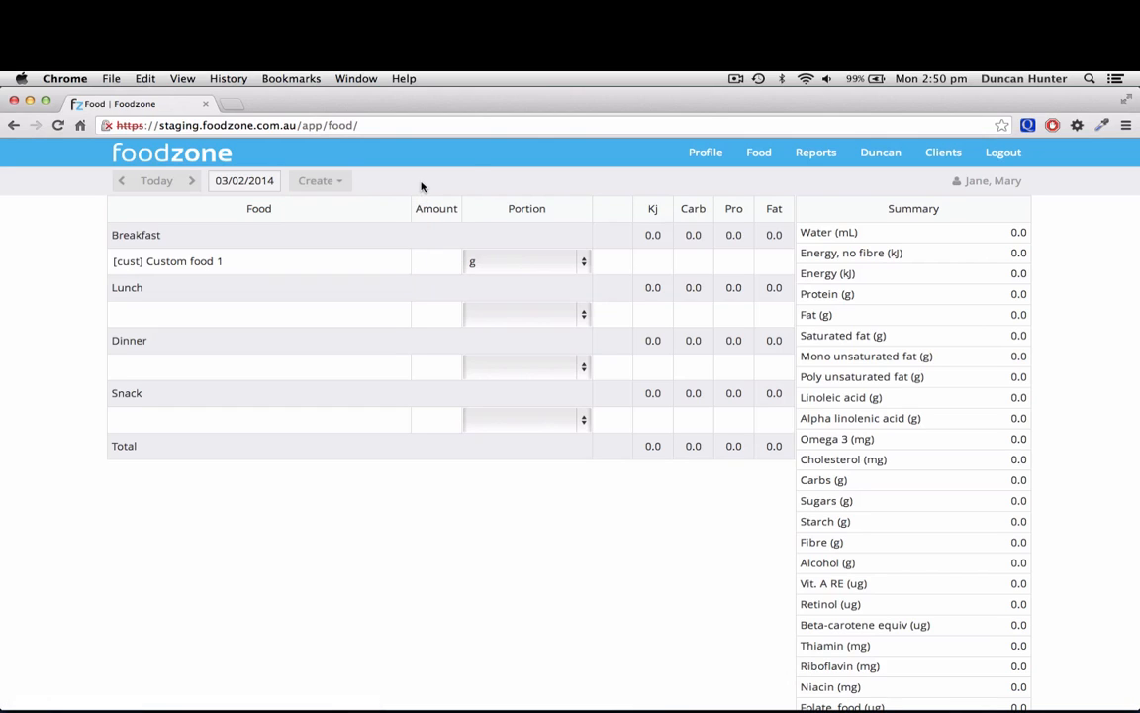